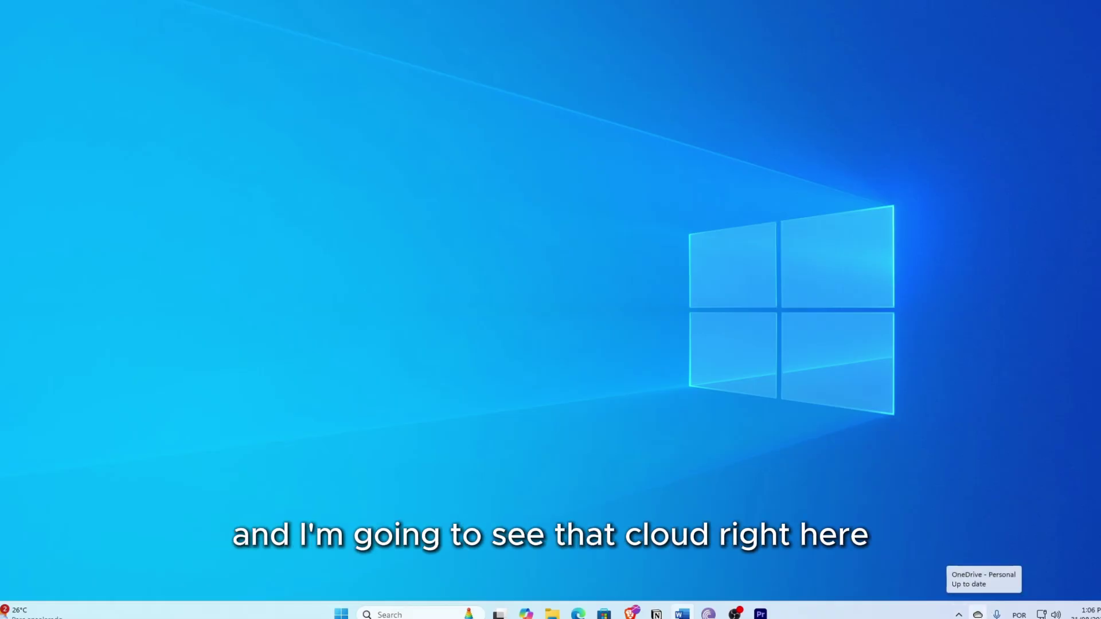
- Open OneDrive Settings from the tray panel's gear menu and review the advanced sync options
click(978, 613)
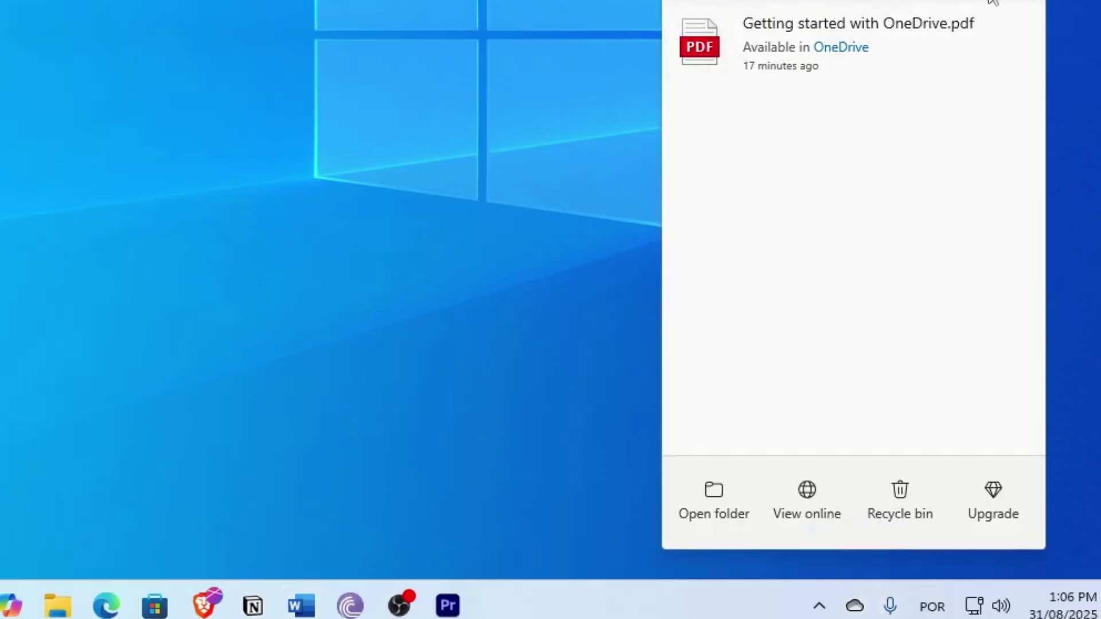
click(1018, 70)
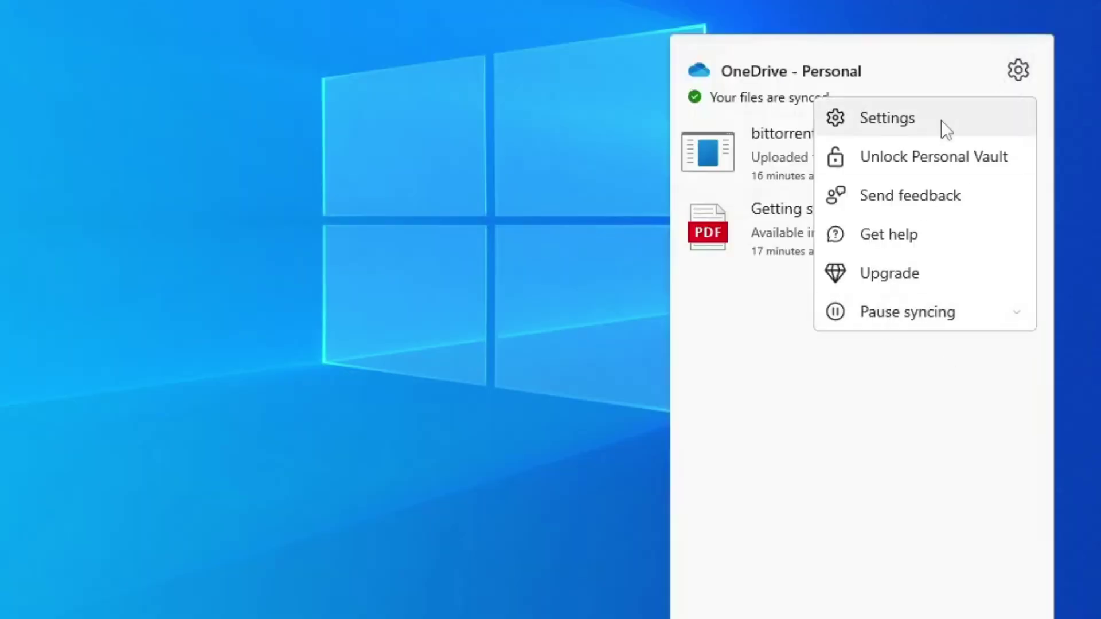
click(942, 119)
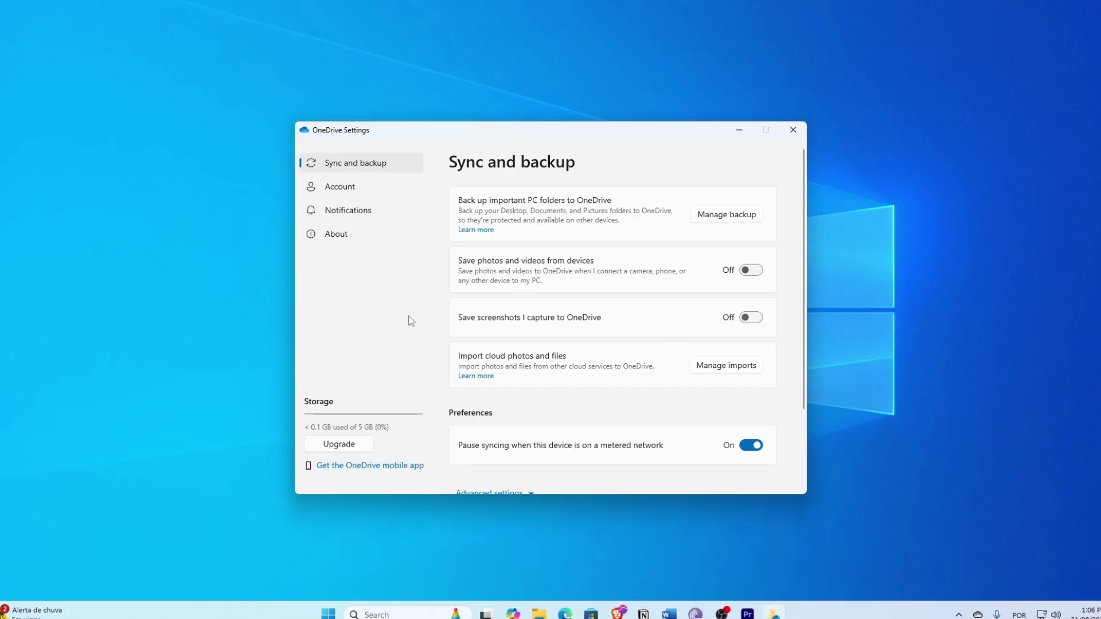
scroll(546, 370, down, 3)
scroll(739, 217, up, 1)
scroll(536, 450, up, 1)
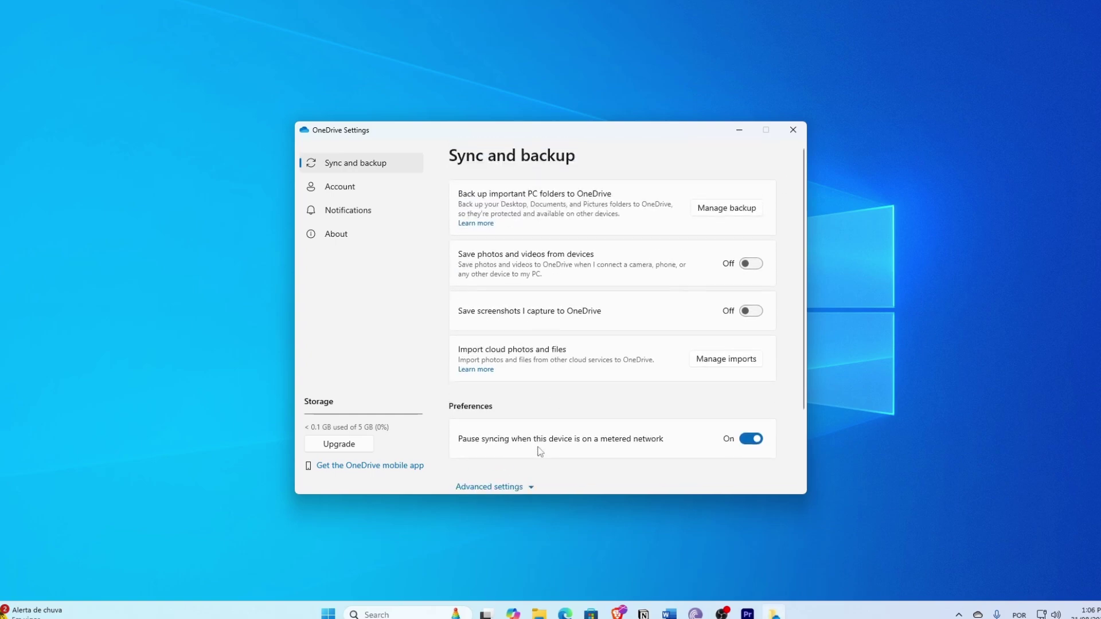
scroll(526, 401, down, 2)
click(524, 396)
scroll(550, 425, down, 5)
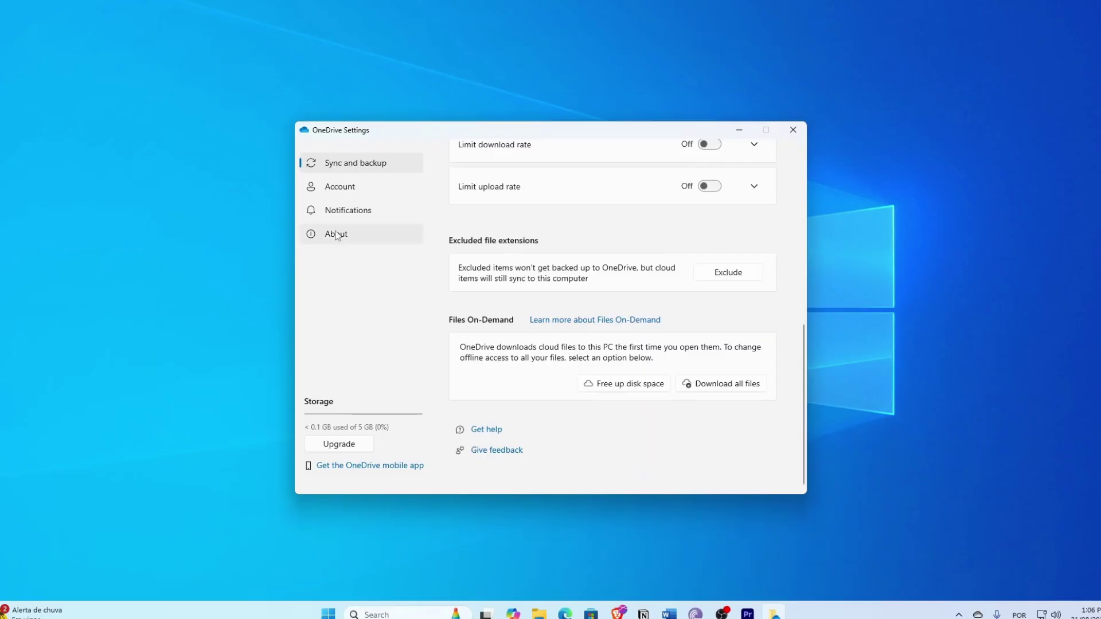
- On the Account page, unlink this PC and confirm Unlink account
click(342, 189)
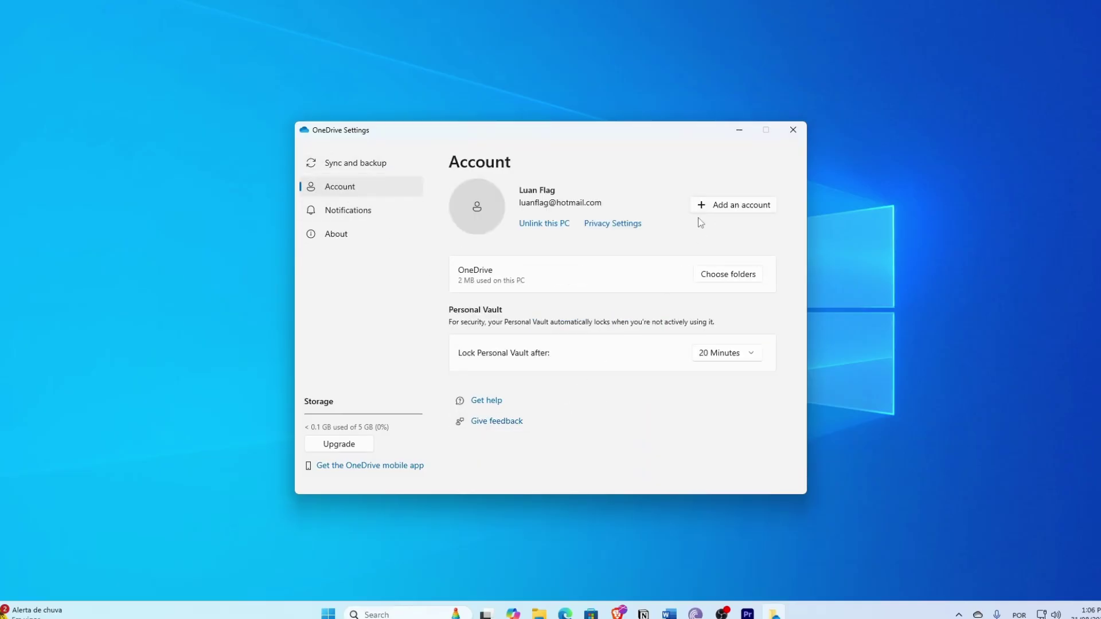
click(545, 222)
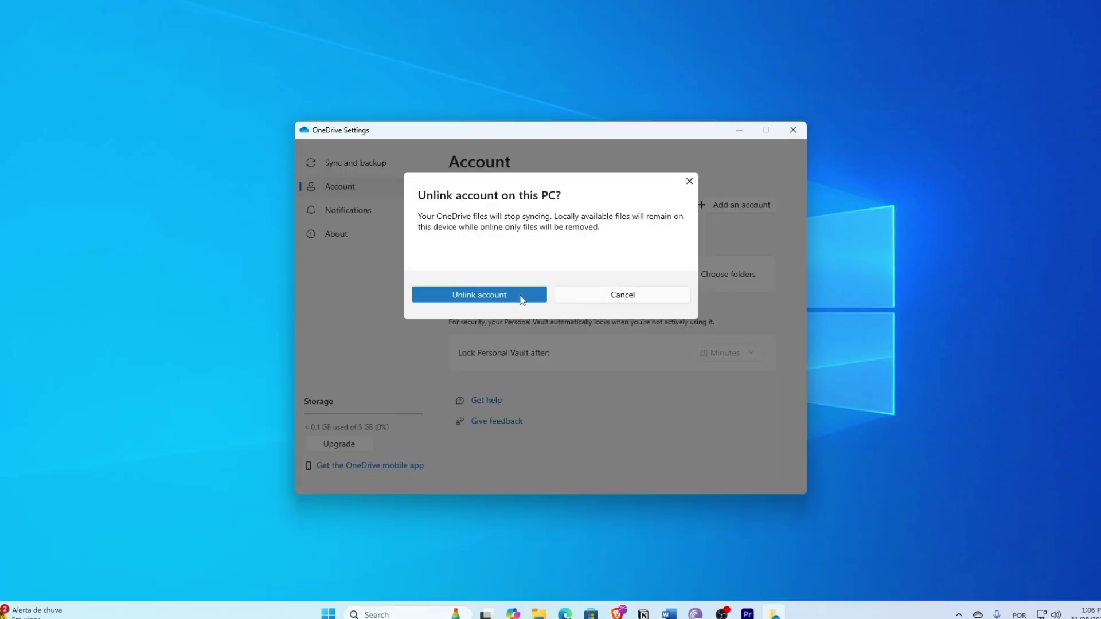
click(523, 298)
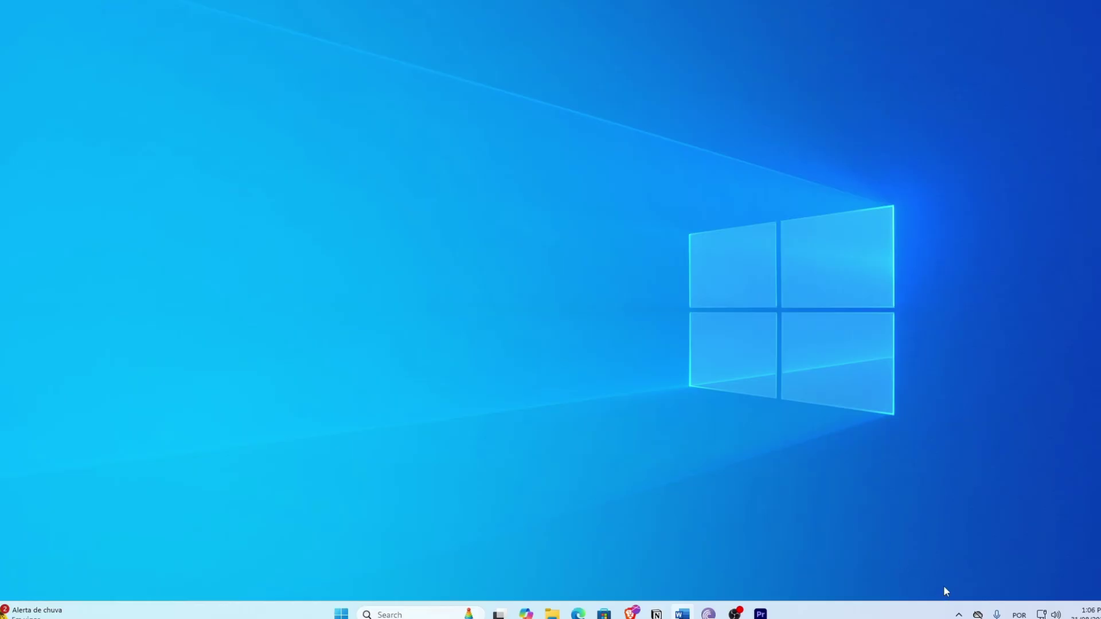
- Sign back in to OneDrive with the account e-mail and accept without sending optional data
click(978, 615)
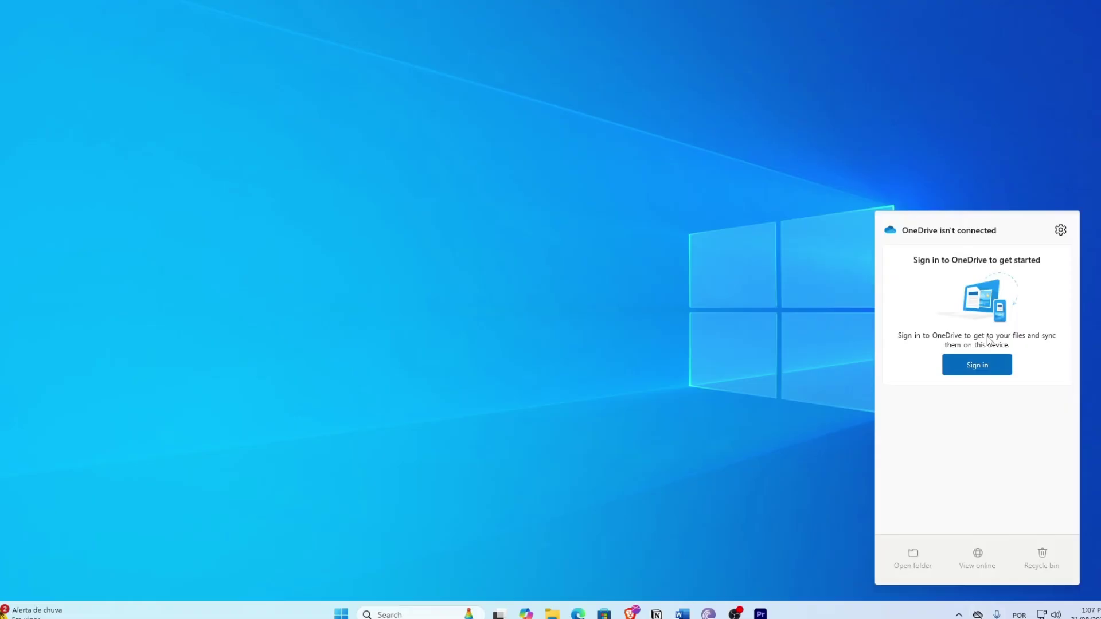
click(988, 368)
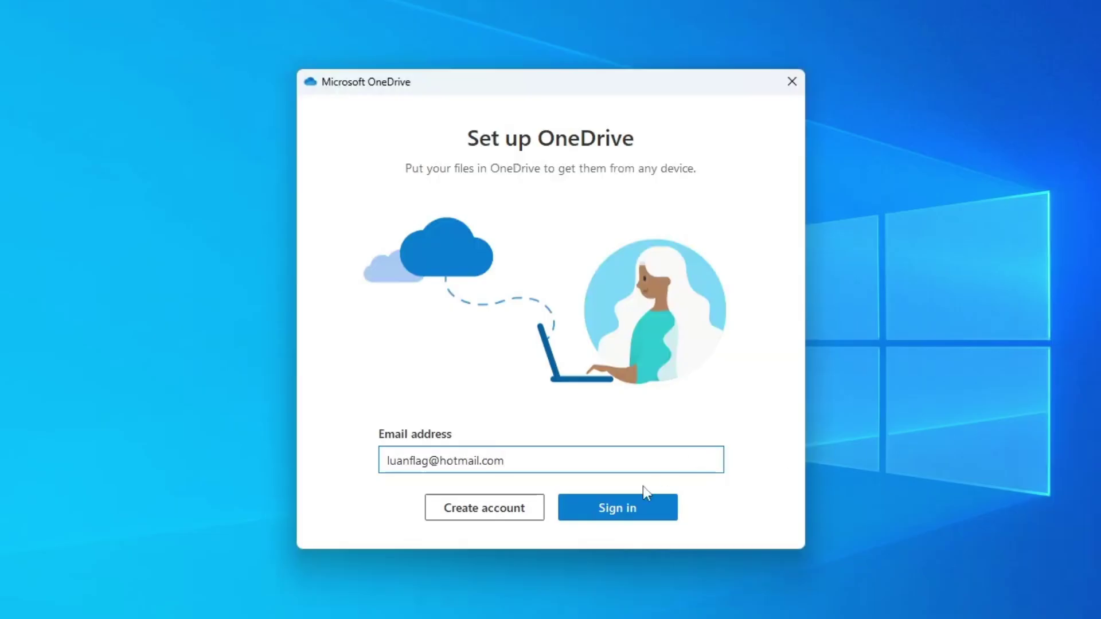
click(611, 512)
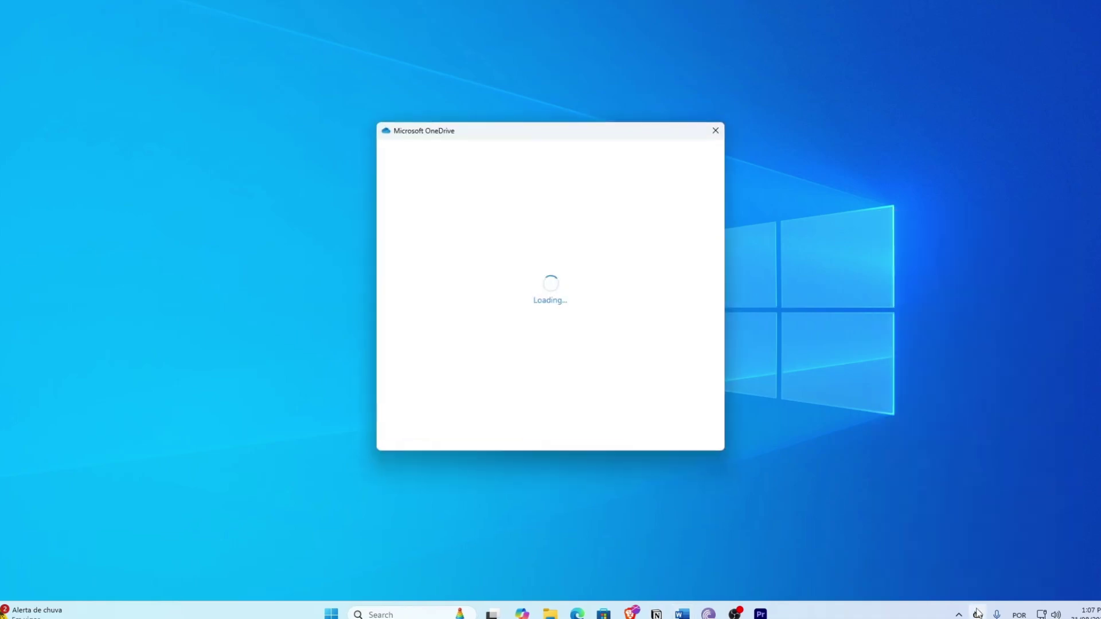
click(679, 428)
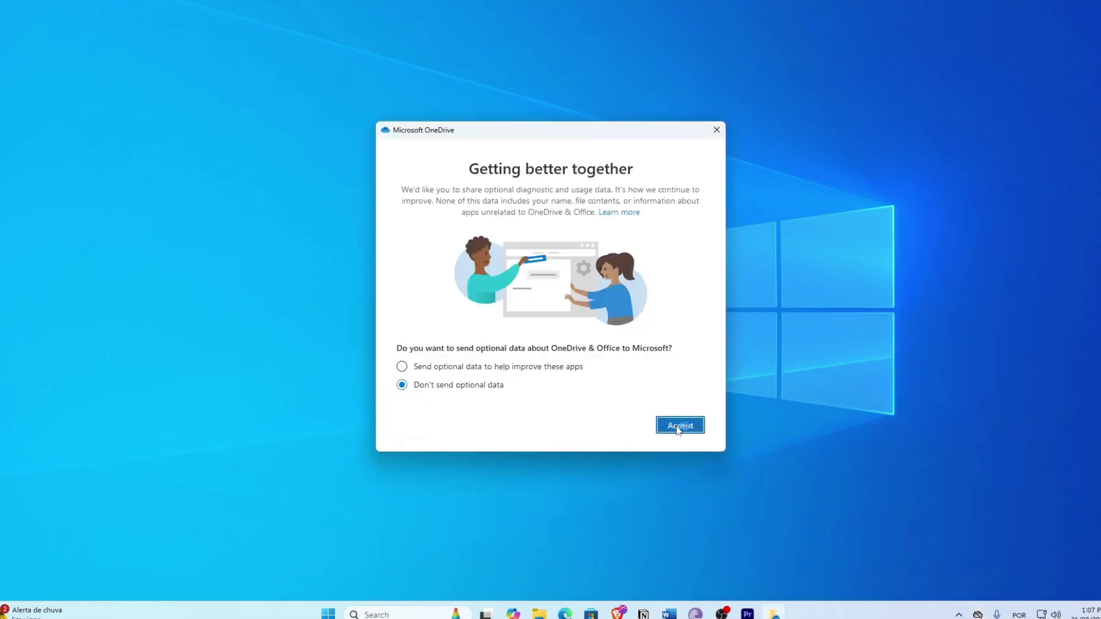
click(678, 428)
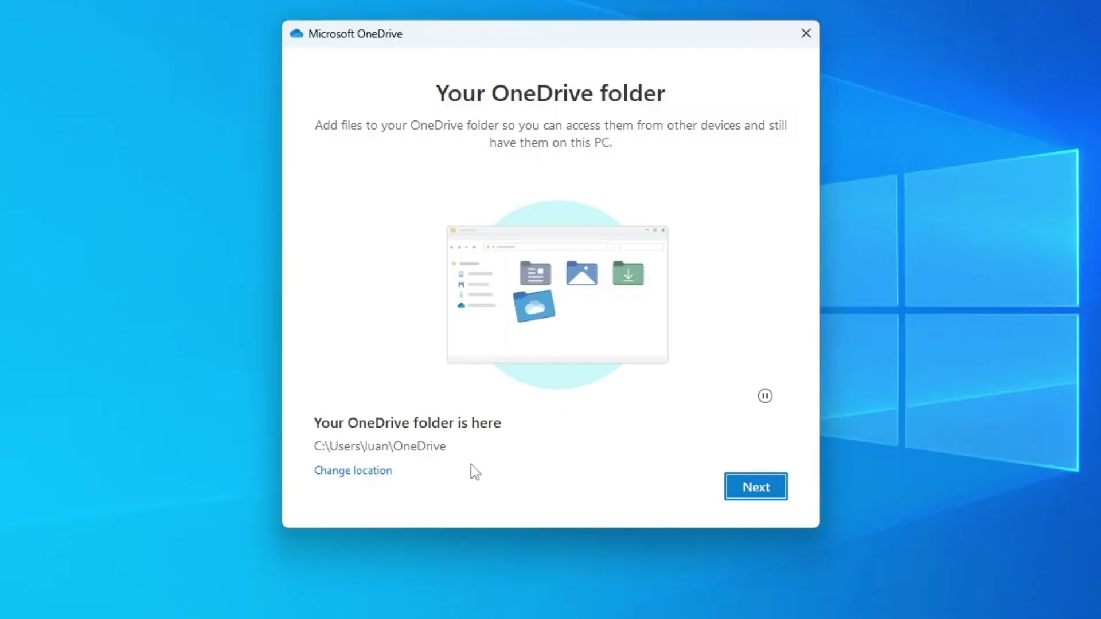
- Keep the default OneDrive folder location and choose Use this folder
click(776, 487)
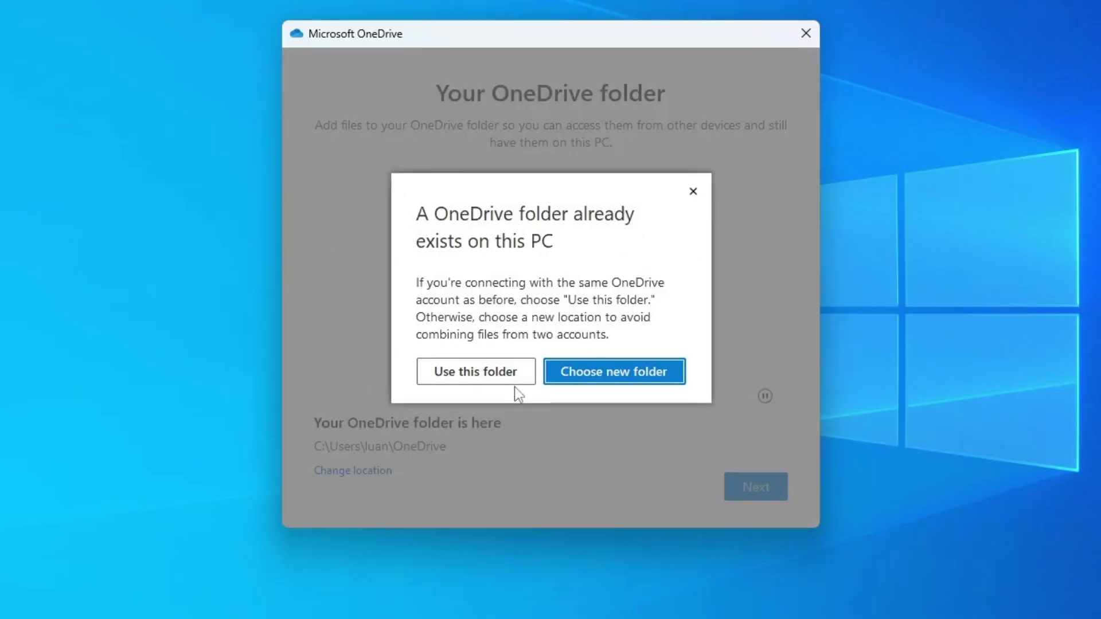
click(470, 382)
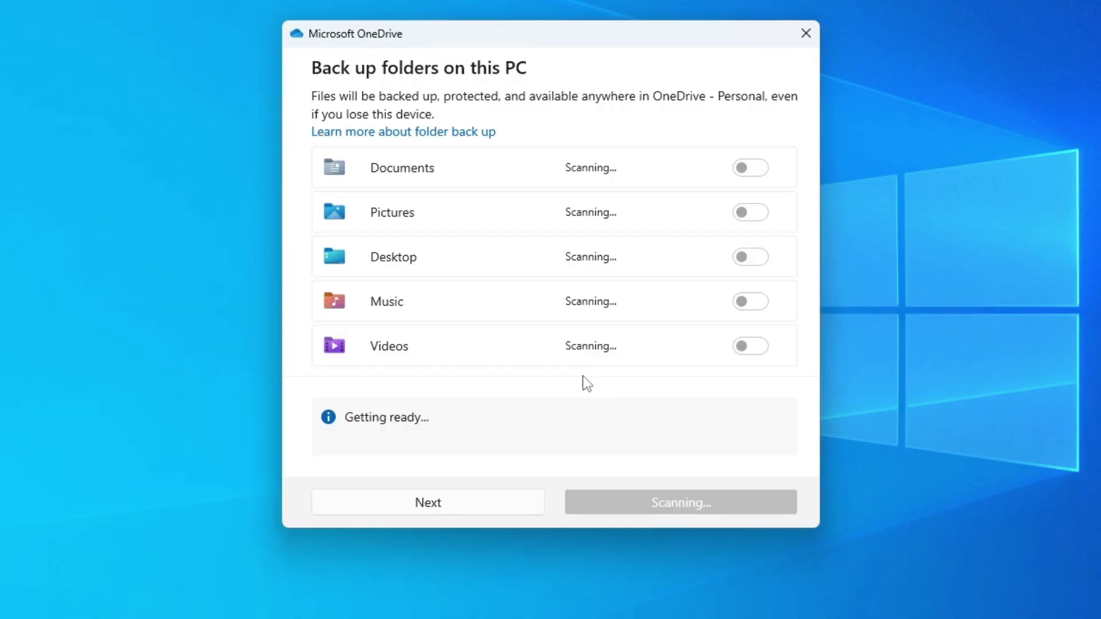
drag(467, 43, 464, 69)
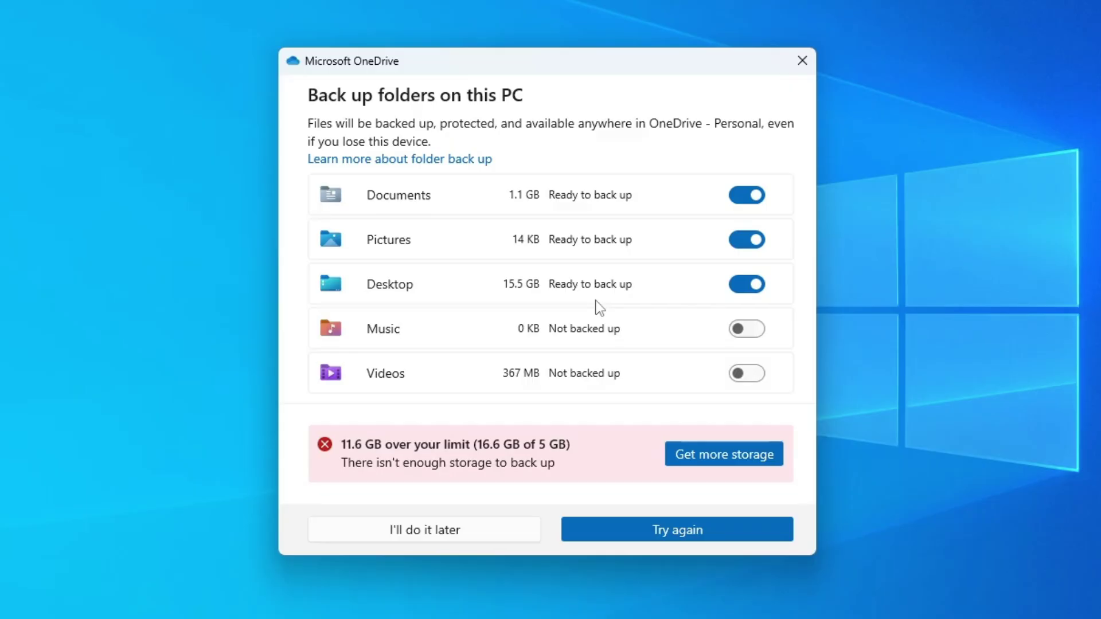
- Turn off Desktop, Pictures and Documents folder backup and continue
click(752, 285)
click(758, 239)
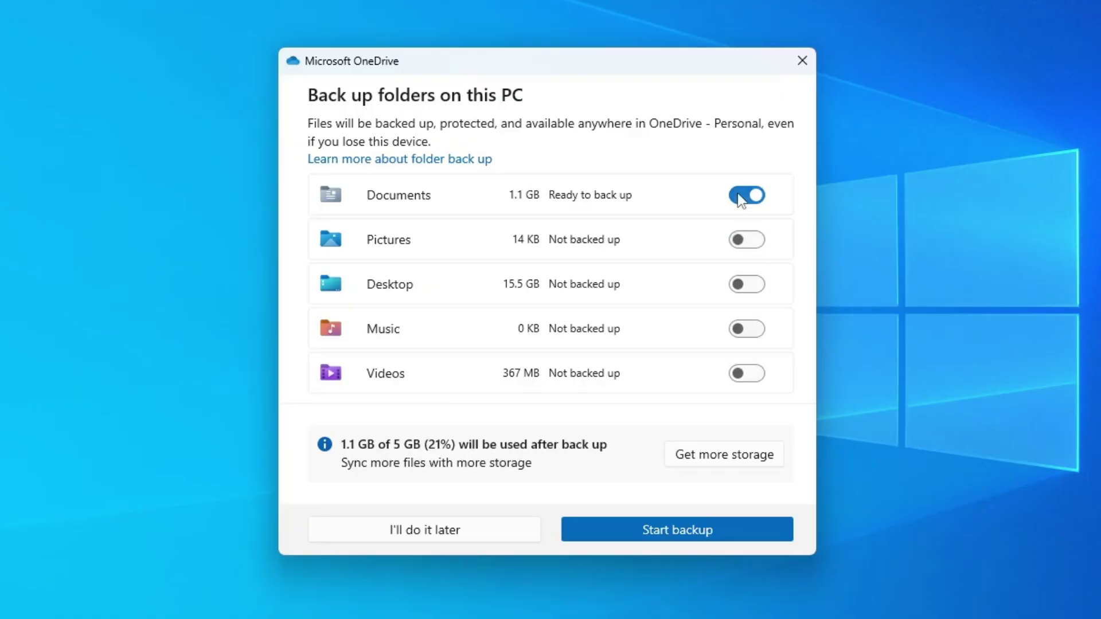
click(740, 196)
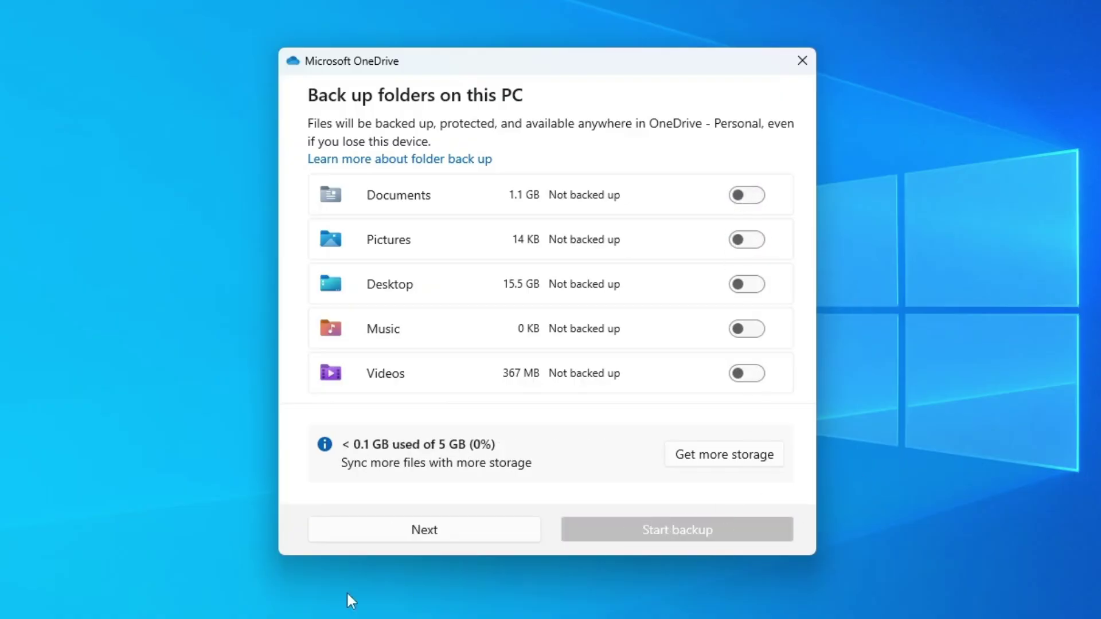
click(467, 530)
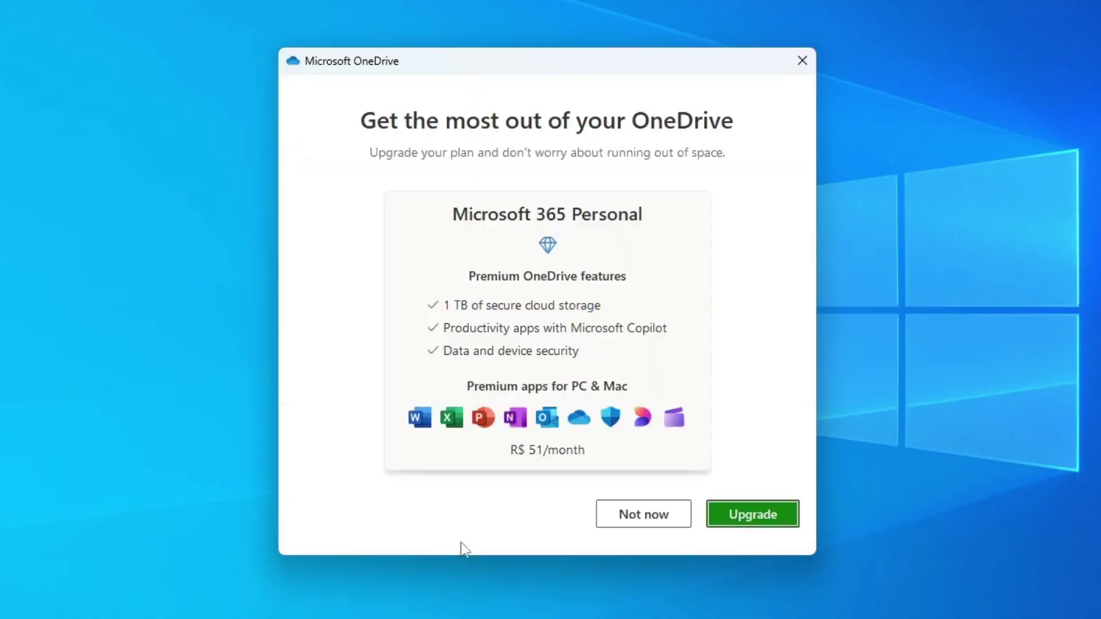
- Decline the upgrade, pass the tour pages, choose Later for the mobile app, and open the OneDrive folder
click(659, 515)
click(735, 514)
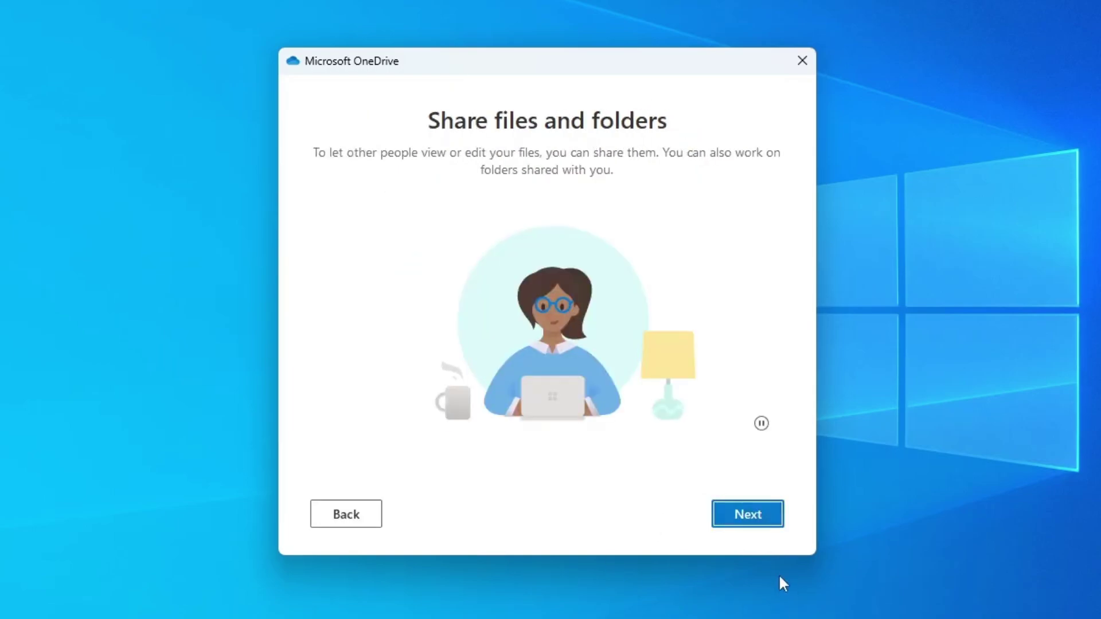
click(745, 521)
click(745, 521)
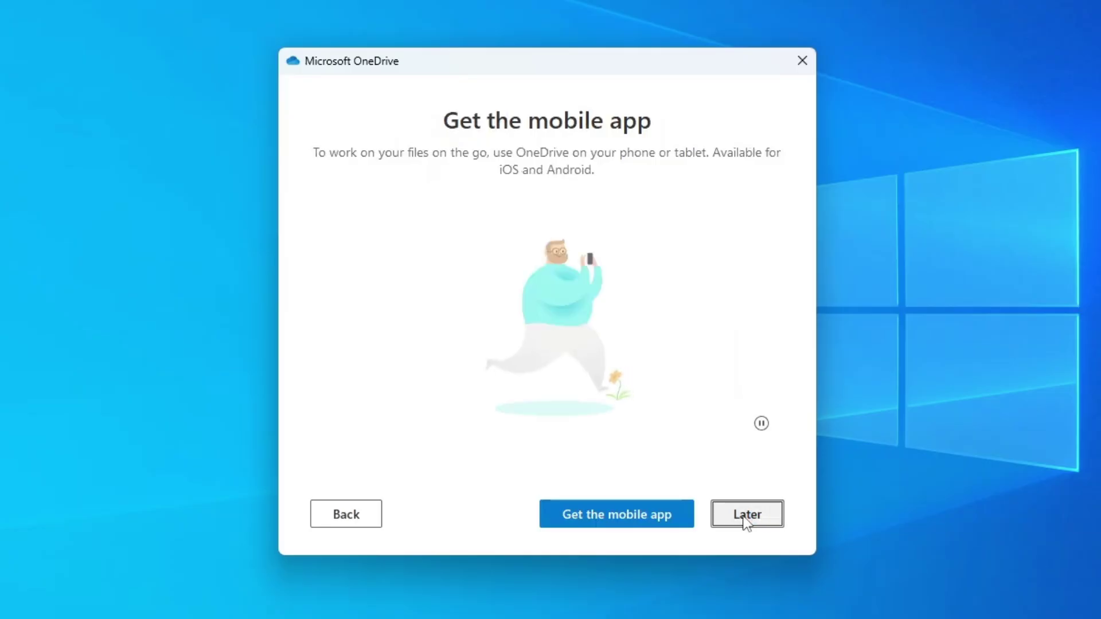
click(745, 518)
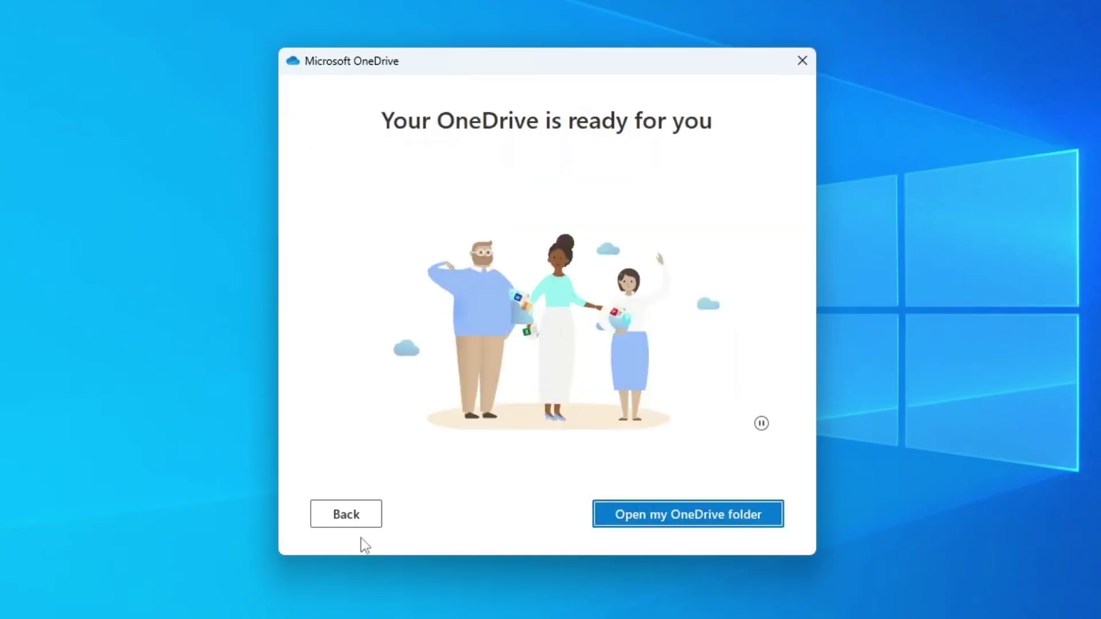
mouse_move(664, 59)
mouse_down()
mouse_move(672, 80)
mouse_move(635, 53)
mouse_move(642, 46)
mouse_move(651, 60)
mouse_up()
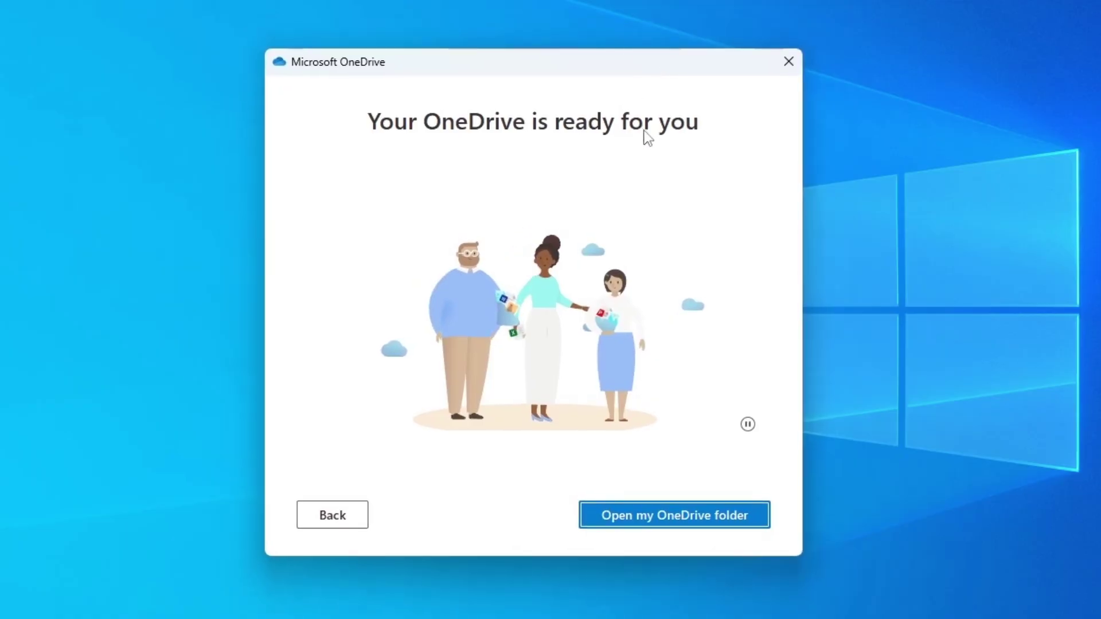
click(749, 523)
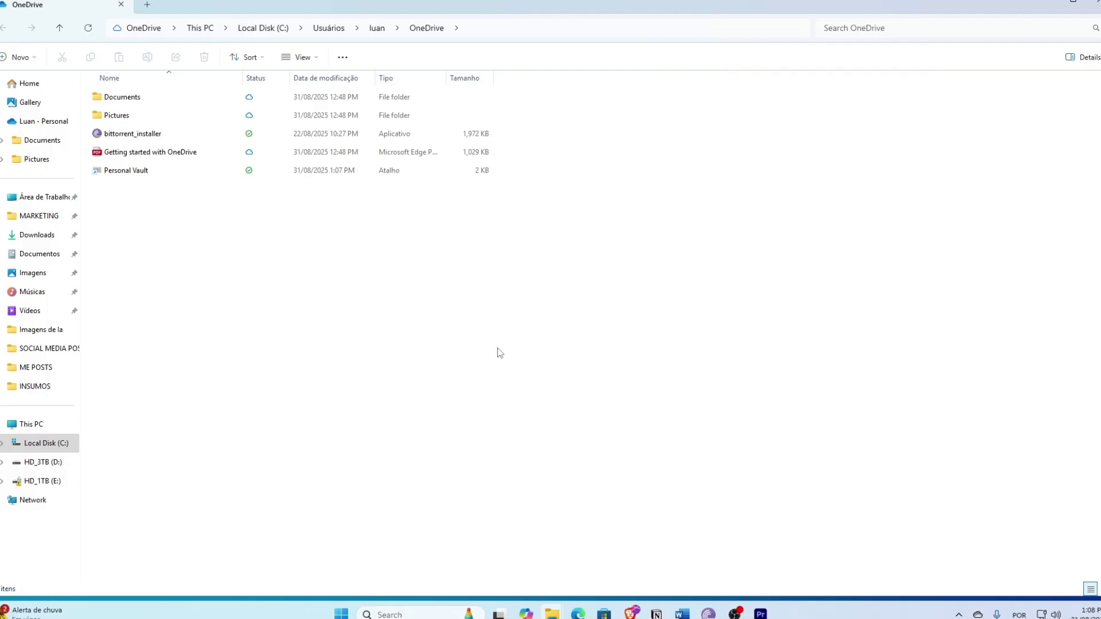
- Browse This PC and the OneDrive folder, then open HD_3TB (D:) and select the DALL-E image
click(71, 426)
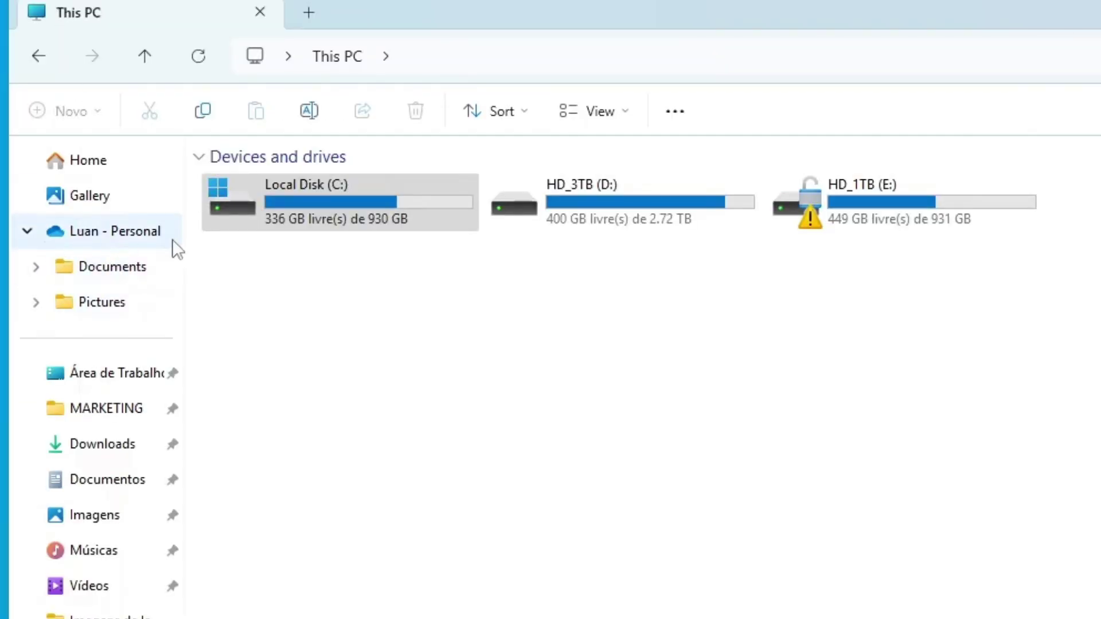
click(79, 244)
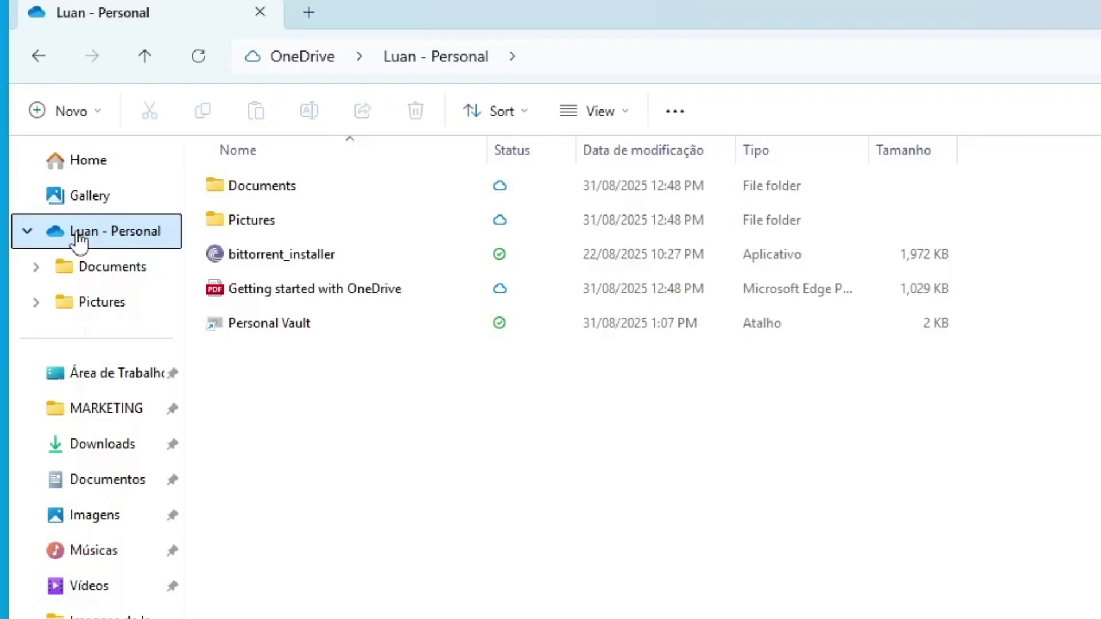
click(62, 465)
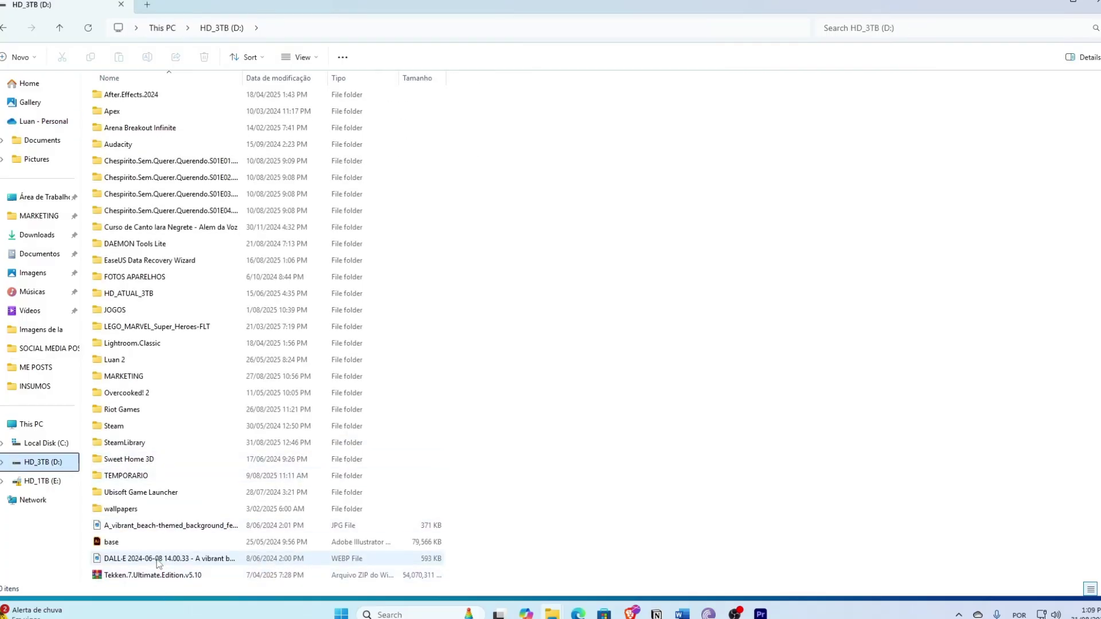
drag(158, 562, 452, 541)
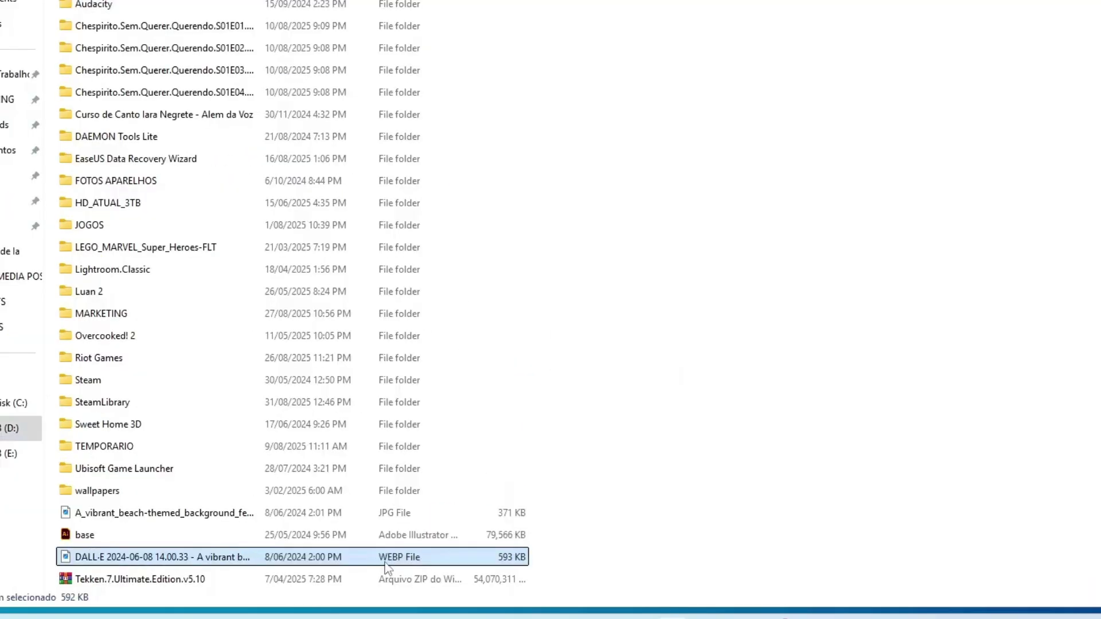
- Move the DALL-E 2024-06-08 WEBP image to OneDrive using the full context menu
right_click(332, 559)
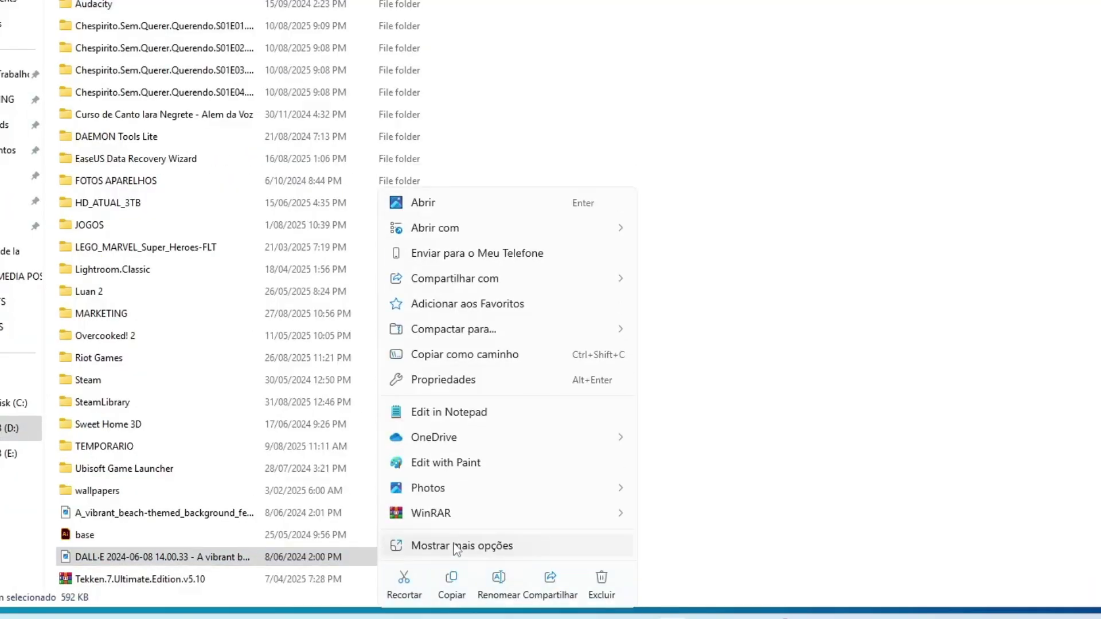
click(455, 548)
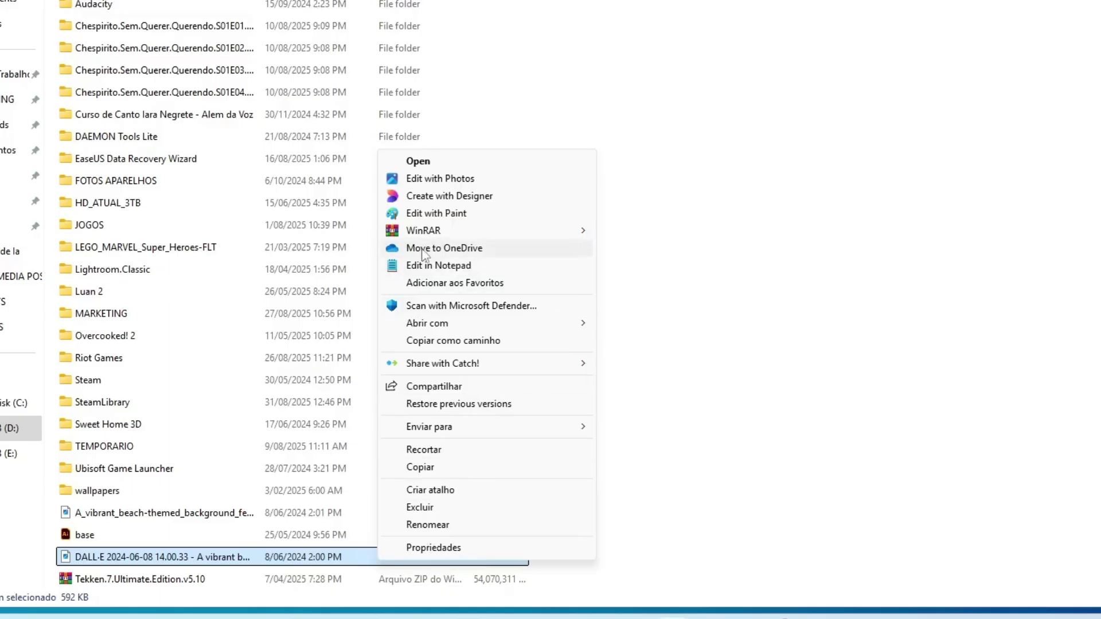
click(480, 251)
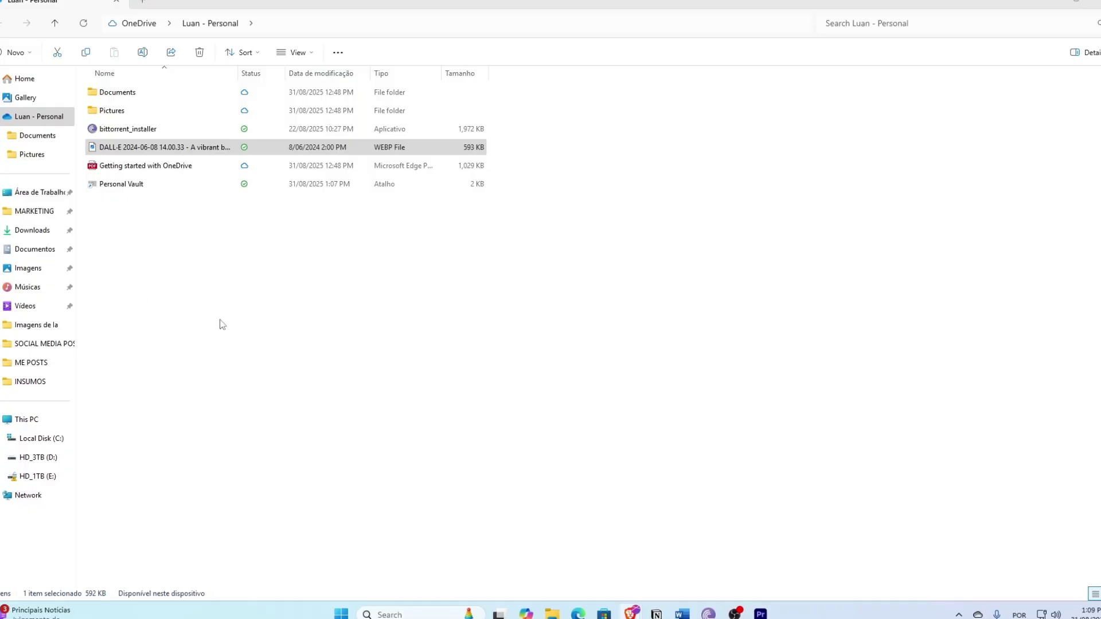
- Drag the A_vibrant_beach JPG from HD_3TB (D:) onto OneDrive and check it there
click(389, 324)
click(47, 458)
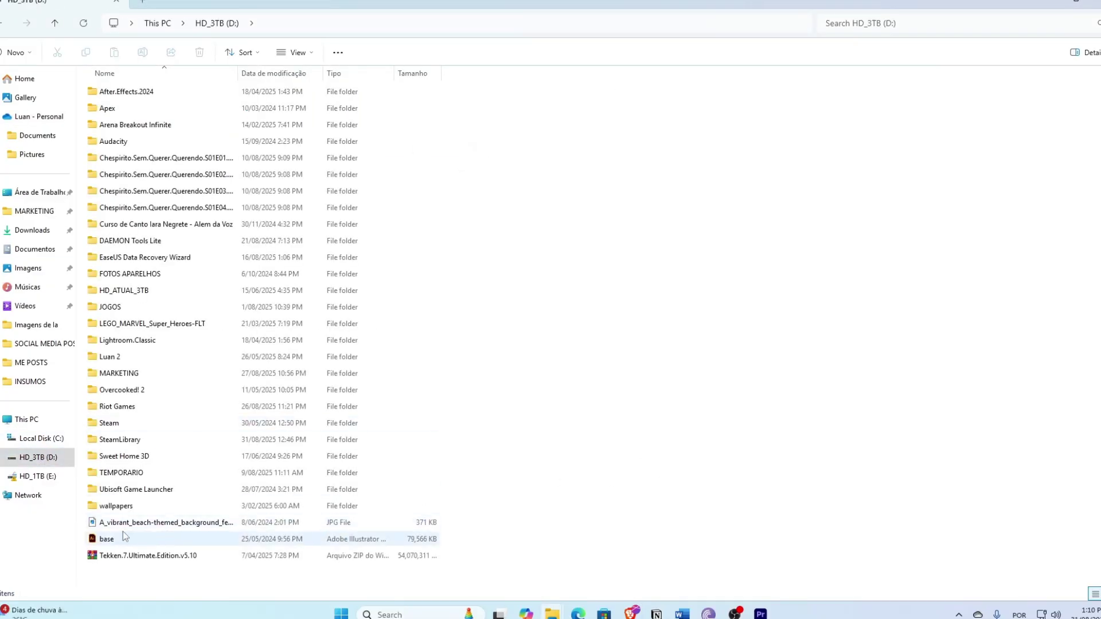
drag(138, 530, 41, 123)
click(41, 123)
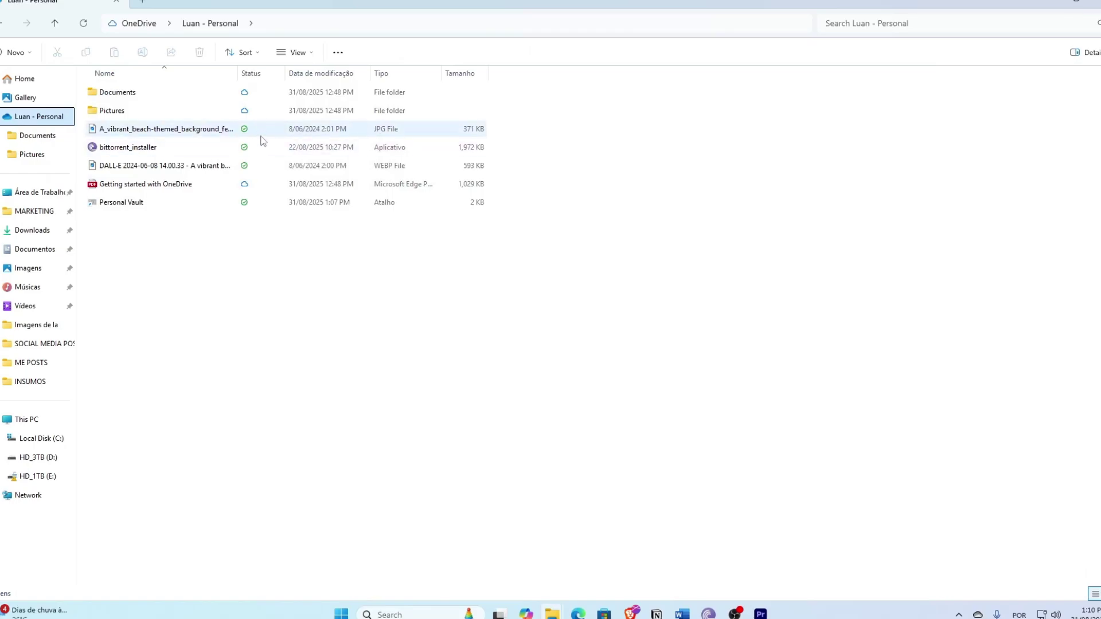
drag(300, 275, 782, 462)
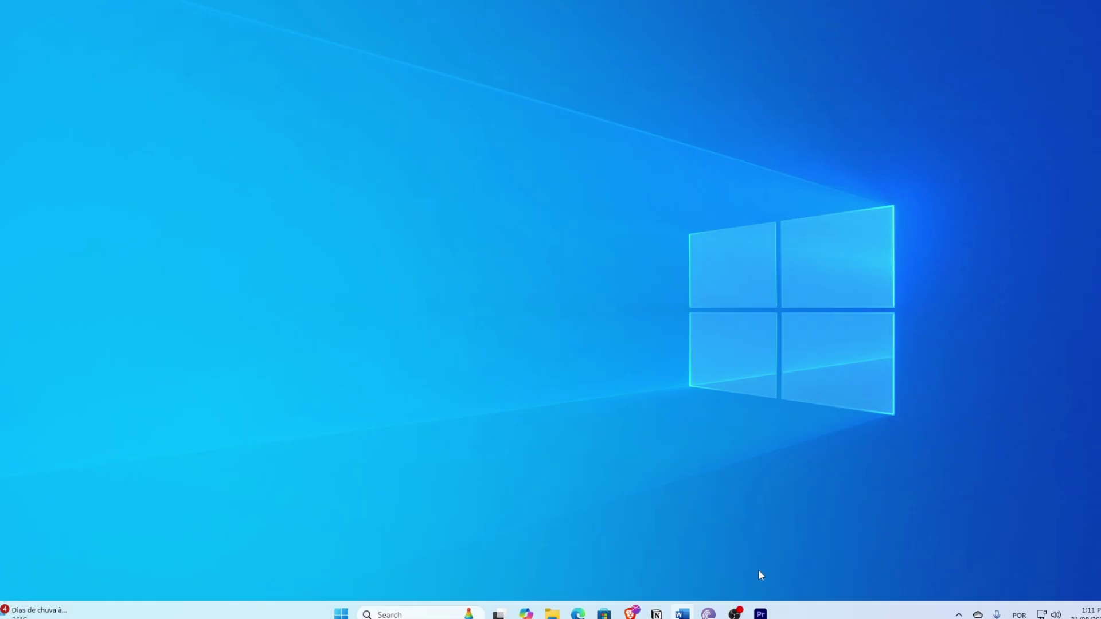
- Bring up the OneDrive web page and list My files, showing both images
mouse_move(631, 612)
click(819, 559)
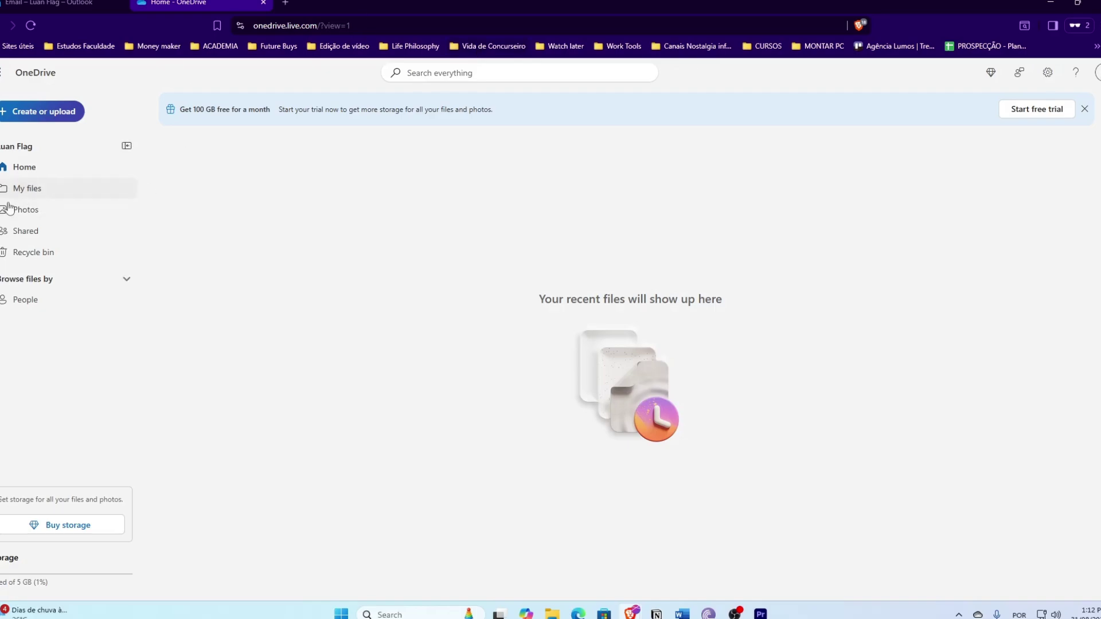
click(36, 190)
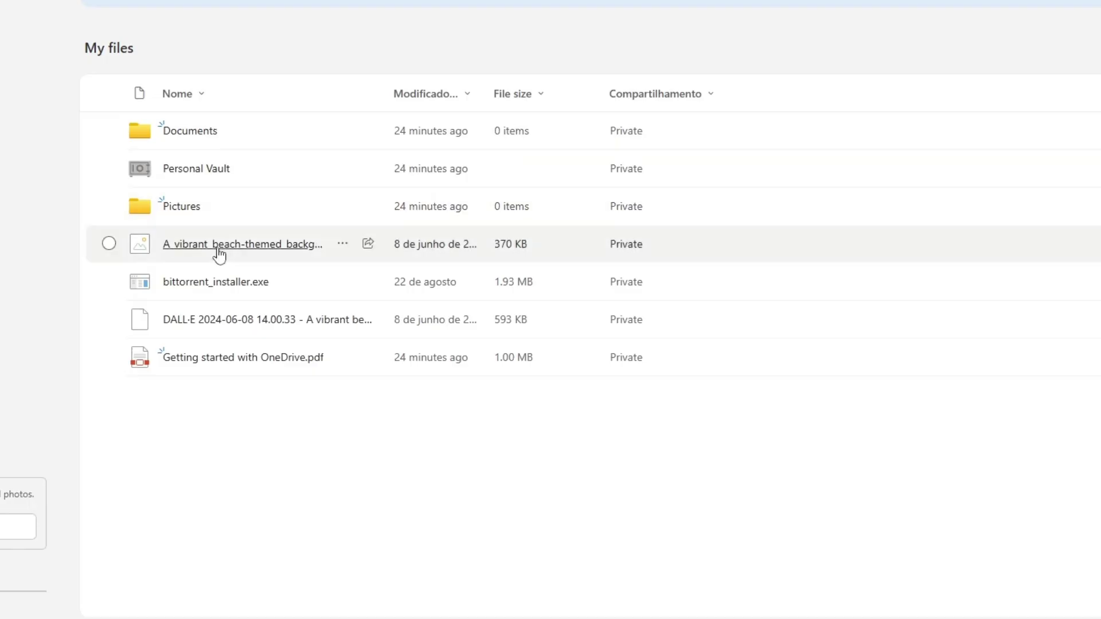
- Open the Share dialog for the A_vibrant beach JPG, then minimize the browser
right_click(265, 307)
click(290, 307)
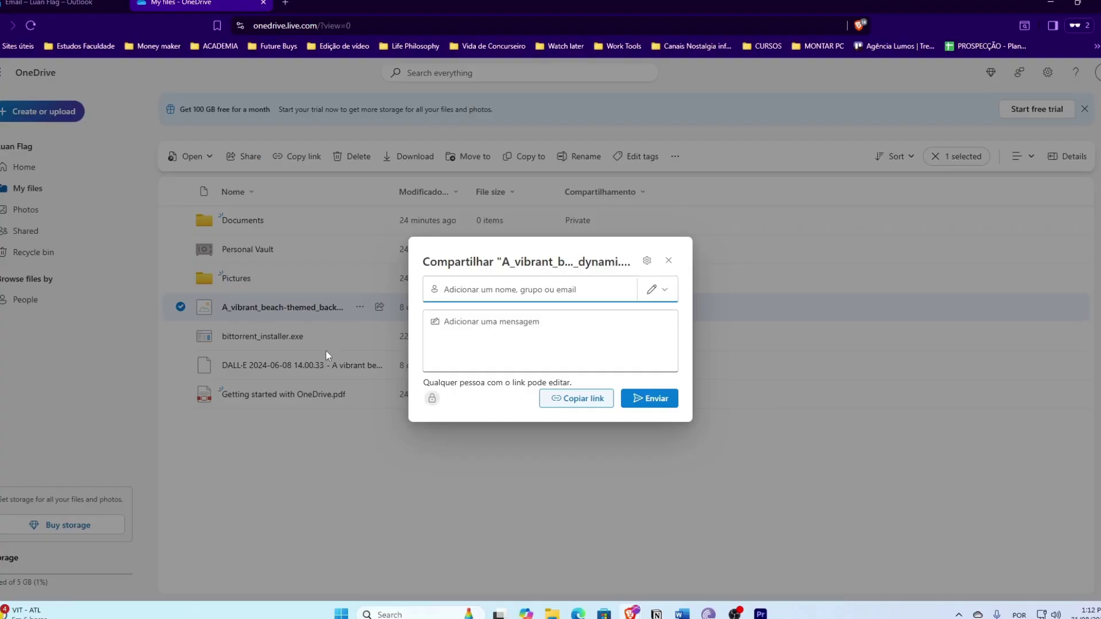
click(1045, 5)
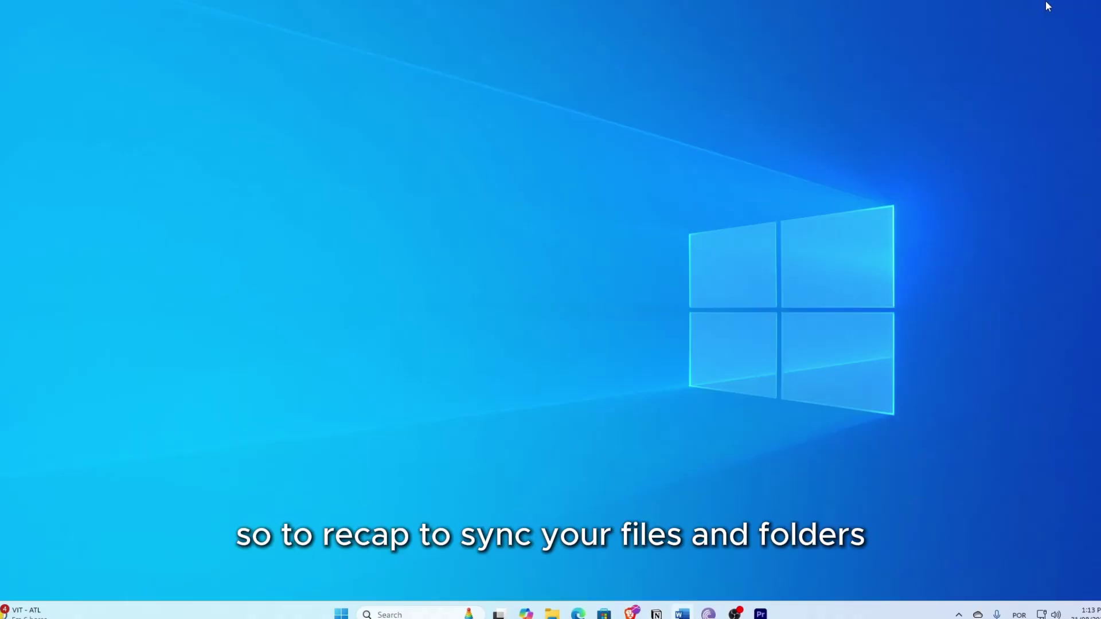